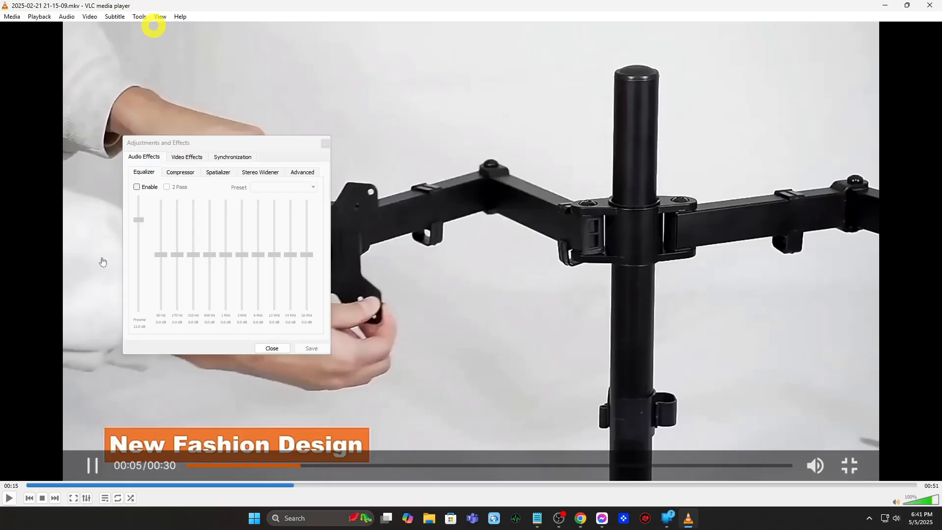
# In the video effects, crop 300 px from both the top and the bottom of the video.
pyautogui.click(185, 157)
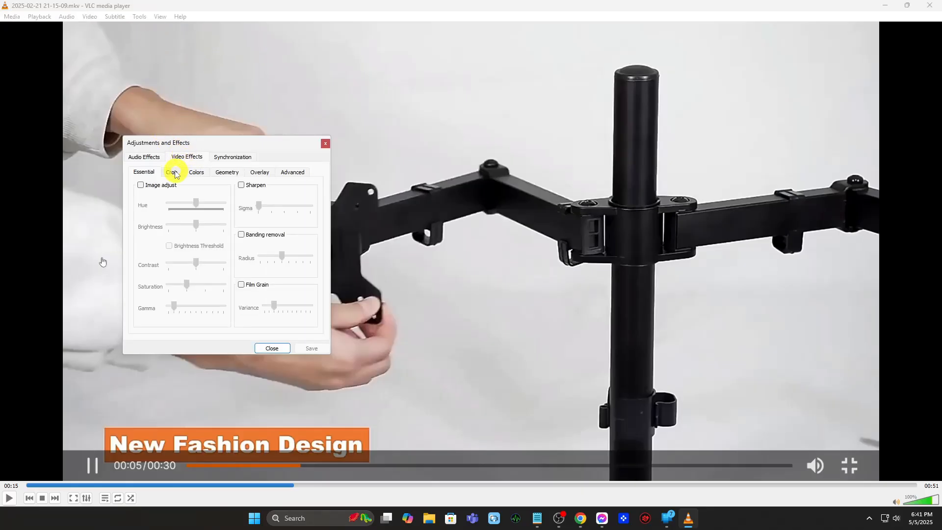
pyautogui.click(174, 172)
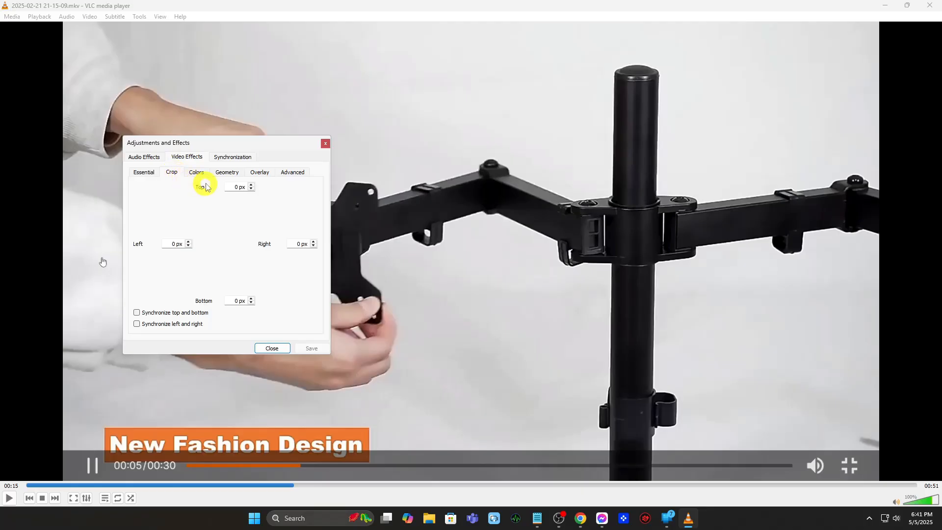
pyautogui.write('300')
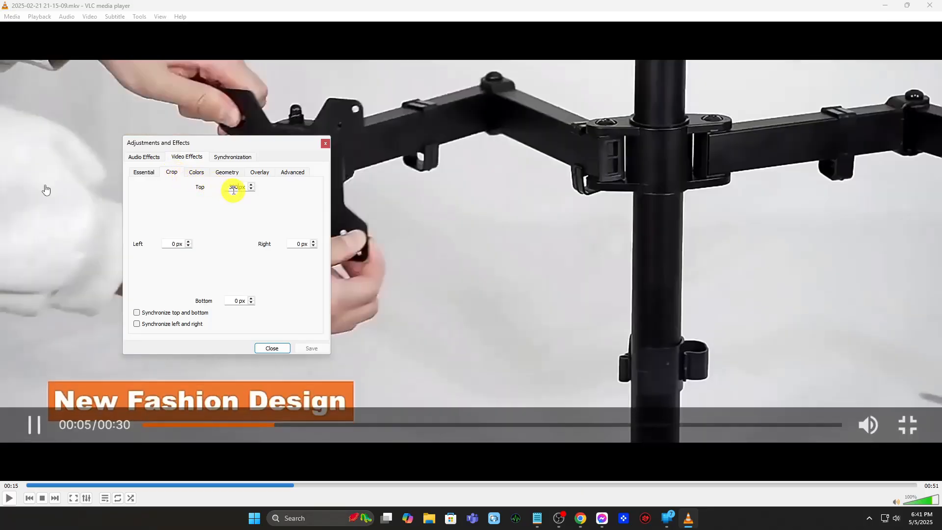
pyautogui.click(237, 300)
pyautogui.write('300')
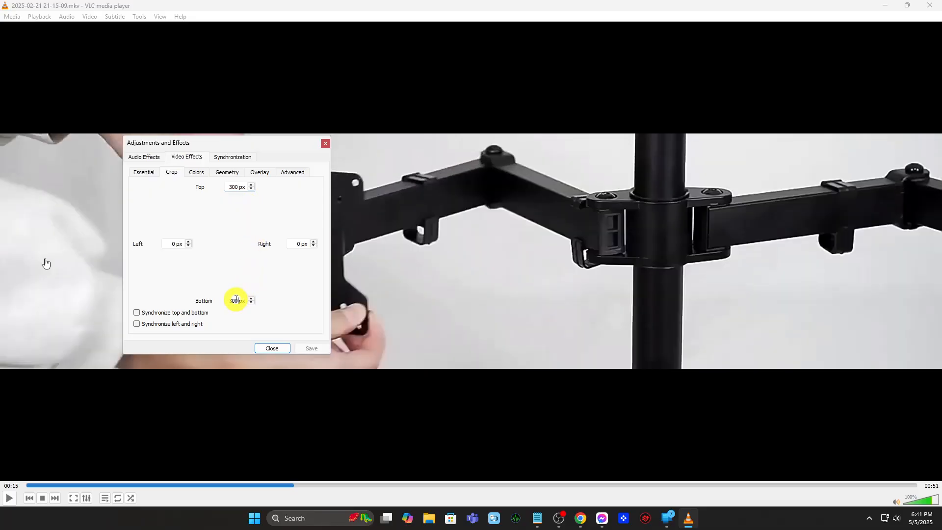
# Crop 100 px from both the right and left of the video, close the effects and briefly play the cropped result.
pyautogui.click(294, 243)
pyautogui.write('100')
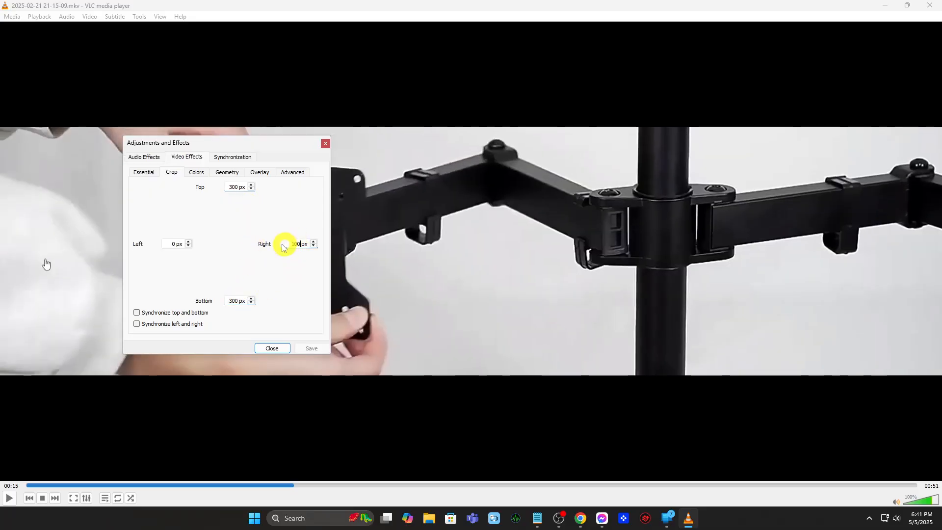
pyautogui.doubleClick(172, 240)
pyautogui.write('100')
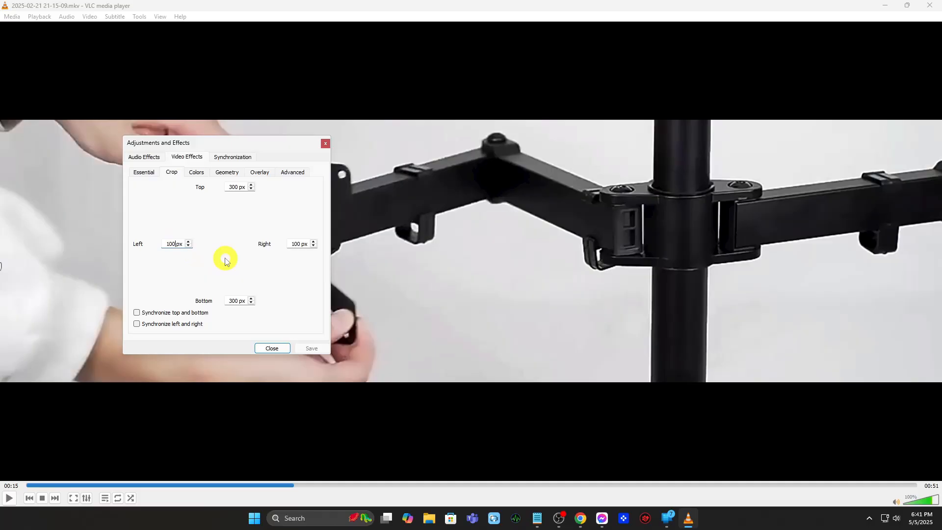
pyautogui.click(277, 348)
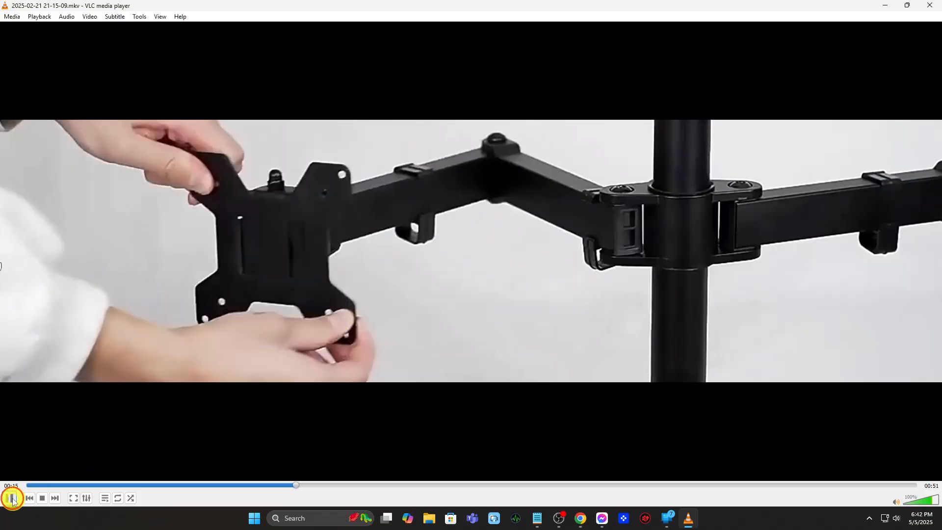
pyautogui.click(9, 498)
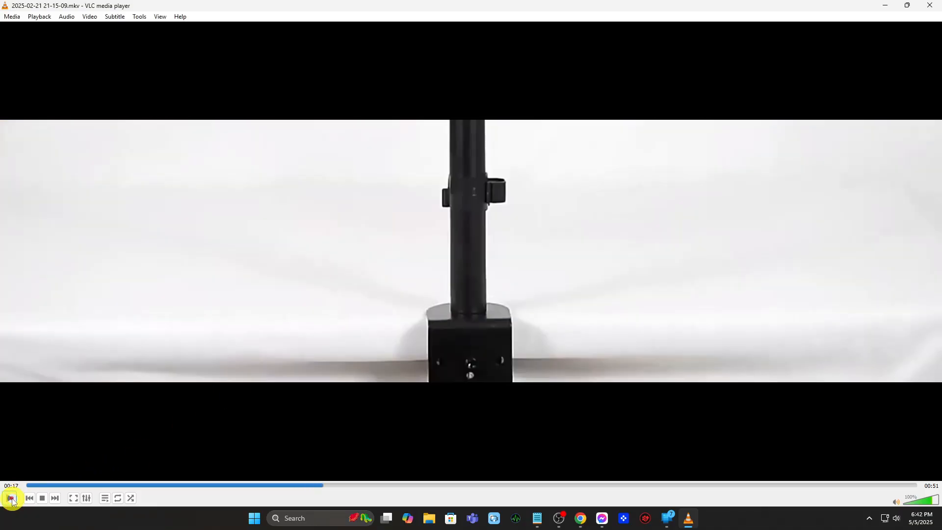
pyautogui.click(10, 498)
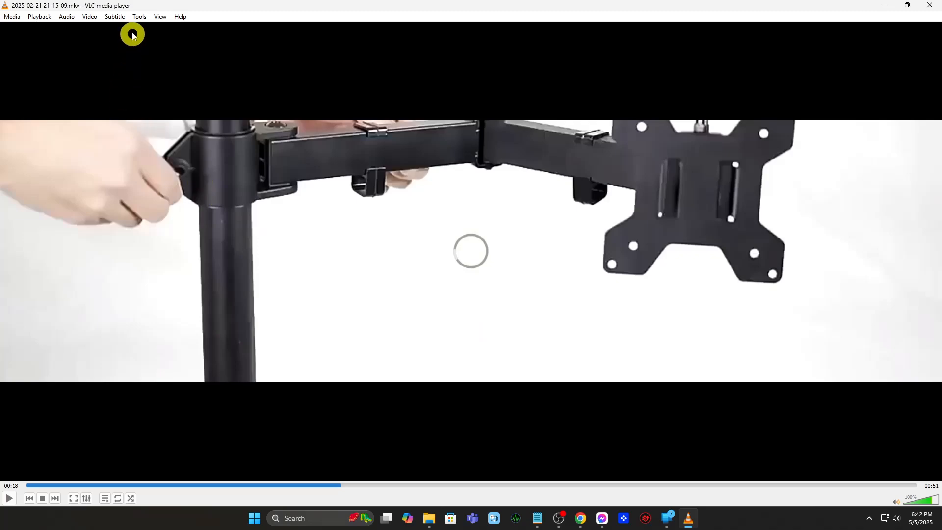
# Show all preferences and open the Croppadd settings among the video filters.
pyautogui.click(138, 16)
pyautogui.click(161, 130)
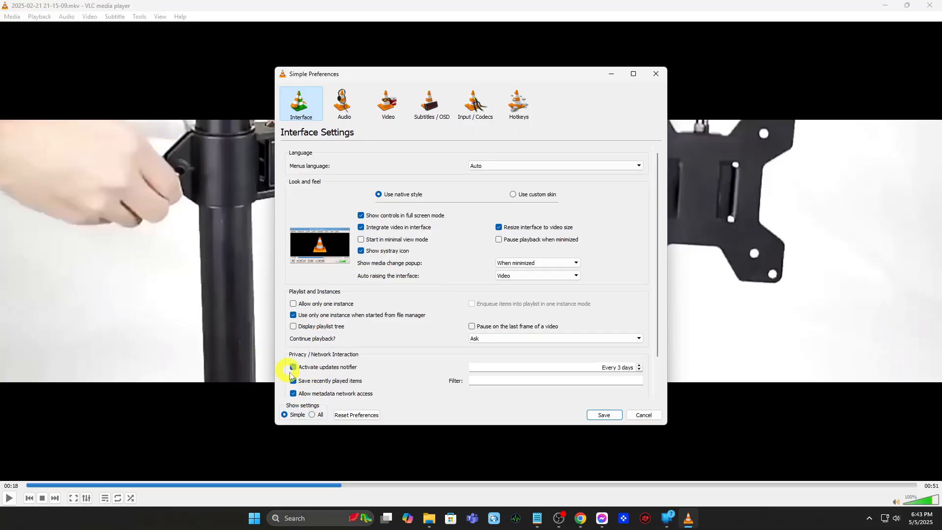
pyautogui.click(314, 417)
pyautogui.moveTo(437, 262); pyautogui.dragTo(441, 363)
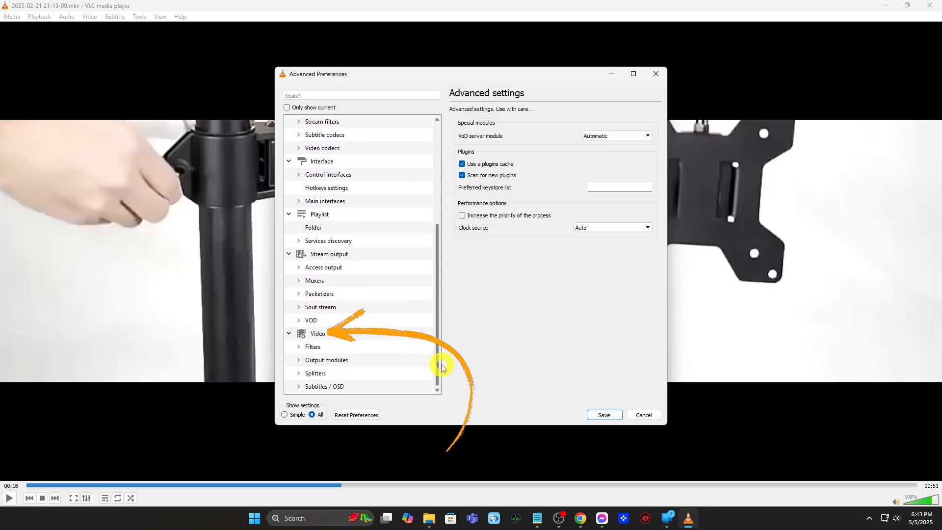
pyautogui.click(317, 334)
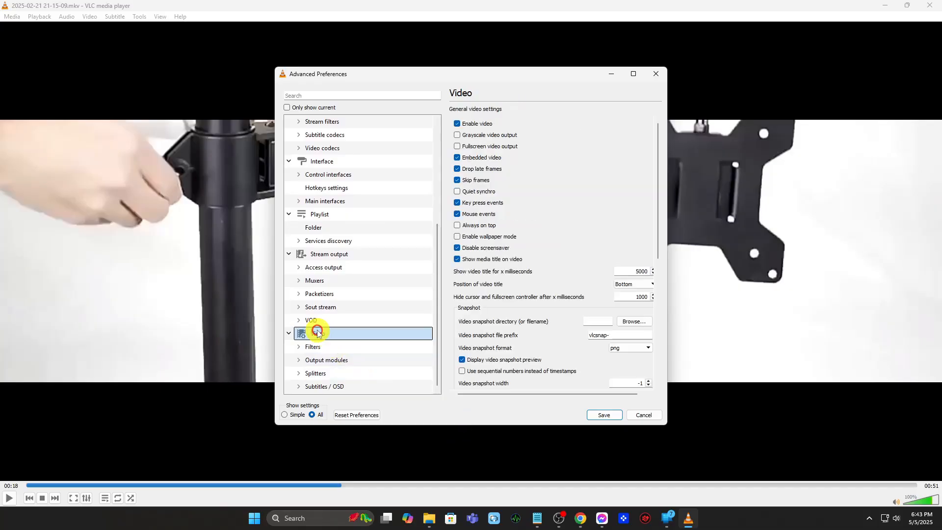
pyautogui.click(299, 347)
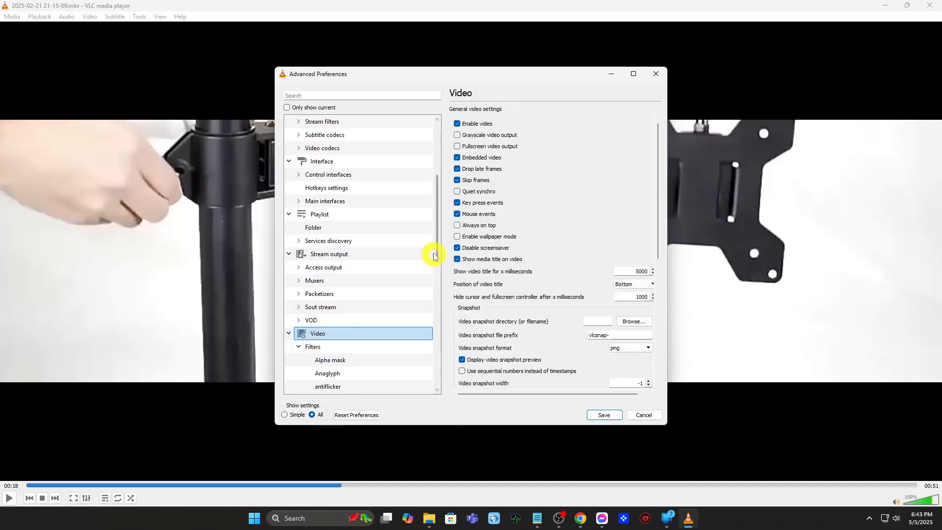
pyautogui.moveTo(435, 248); pyautogui.dragTo(436, 311)
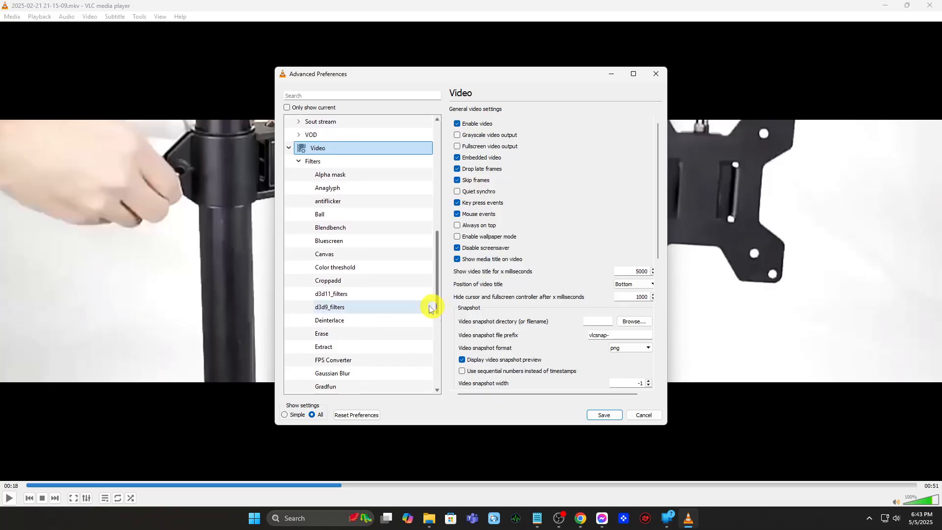
pyautogui.click(332, 283)
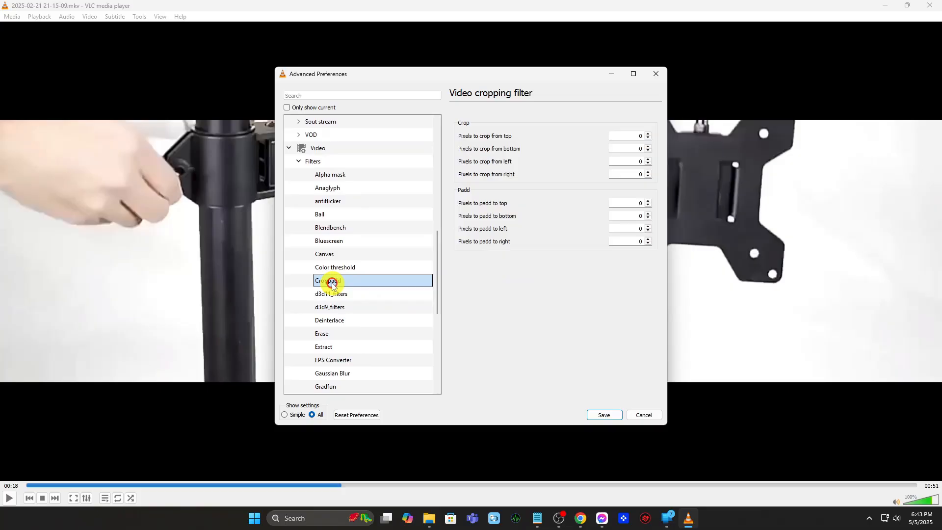
# Set the cropping filter to 300 pixels from top and bottom and 100 from left and right, and save the preferences.
pyautogui.click(636, 135)
pyautogui.click(622, 147)
pyautogui.write('300')
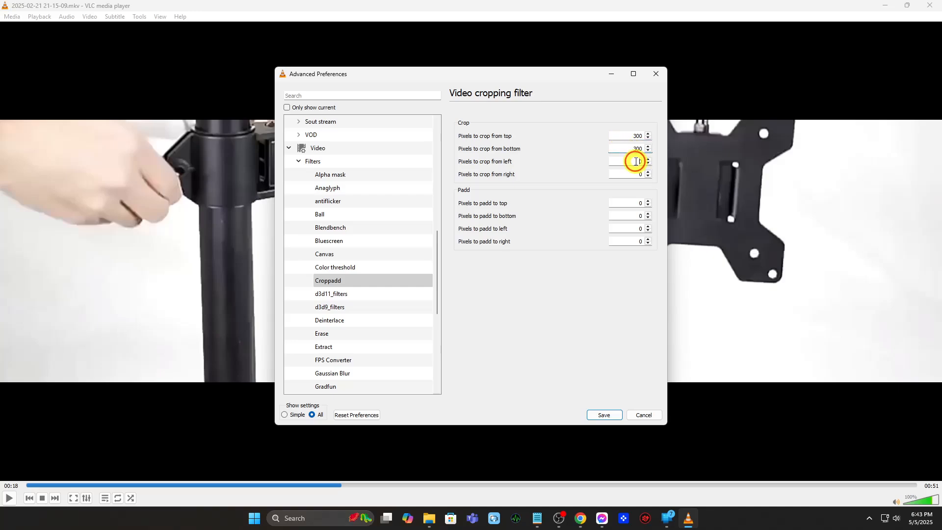
pyautogui.click(636, 175)
pyautogui.write('100')
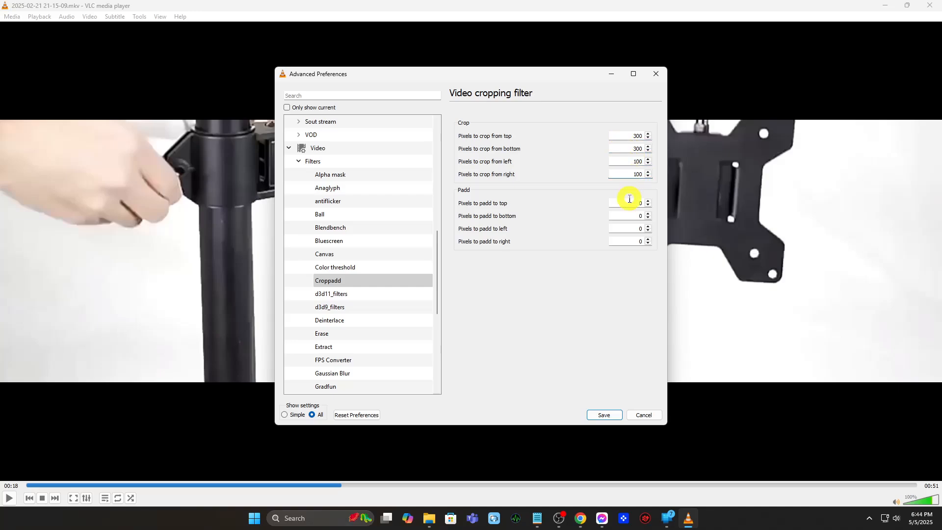
pyautogui.click(603, 414)
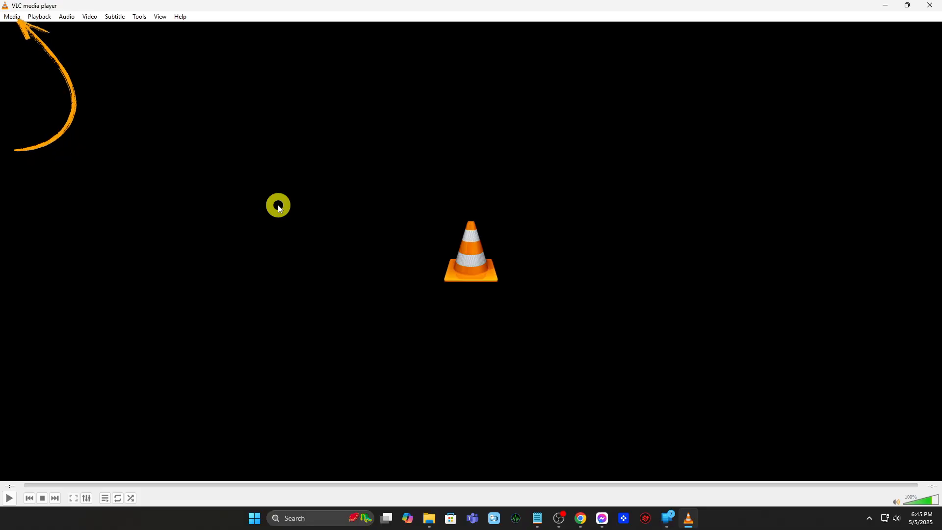
pyautogui.click(13, 16)
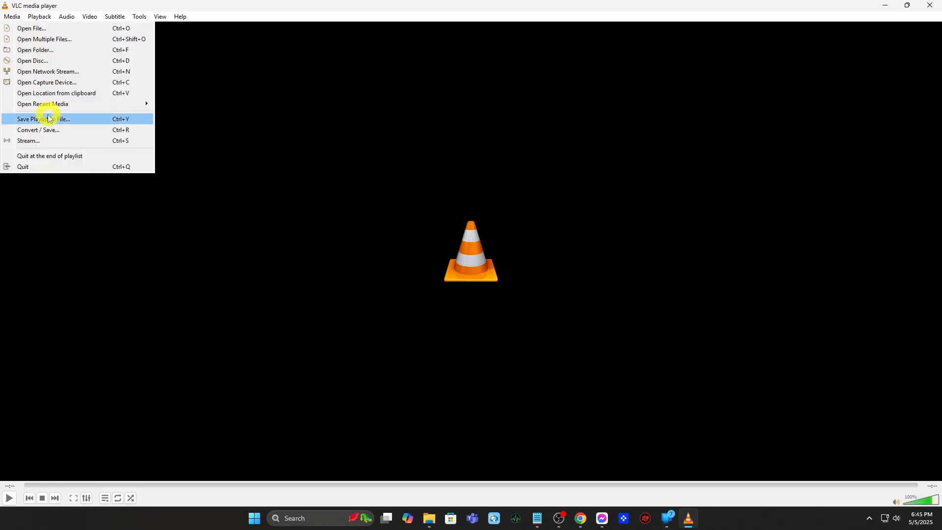
pyautogui.click(52, 130)
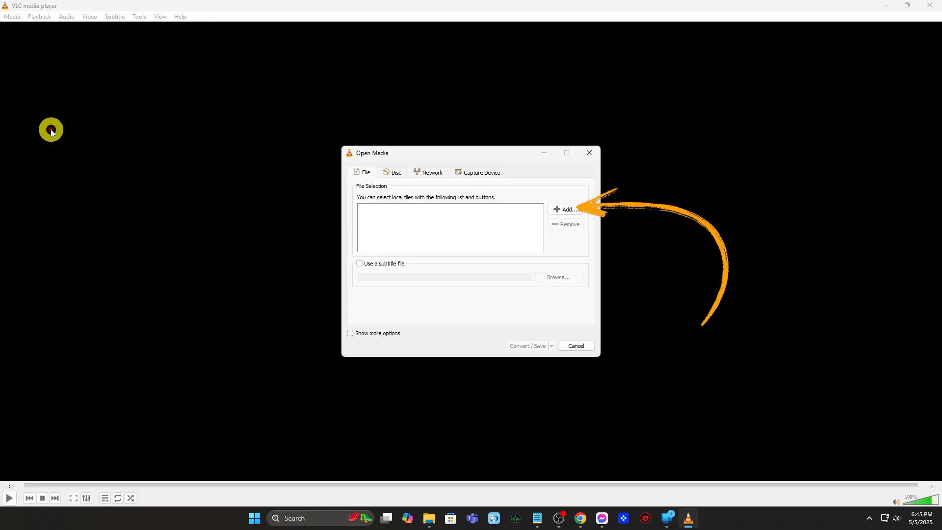
pyautogui.click(565, 210)
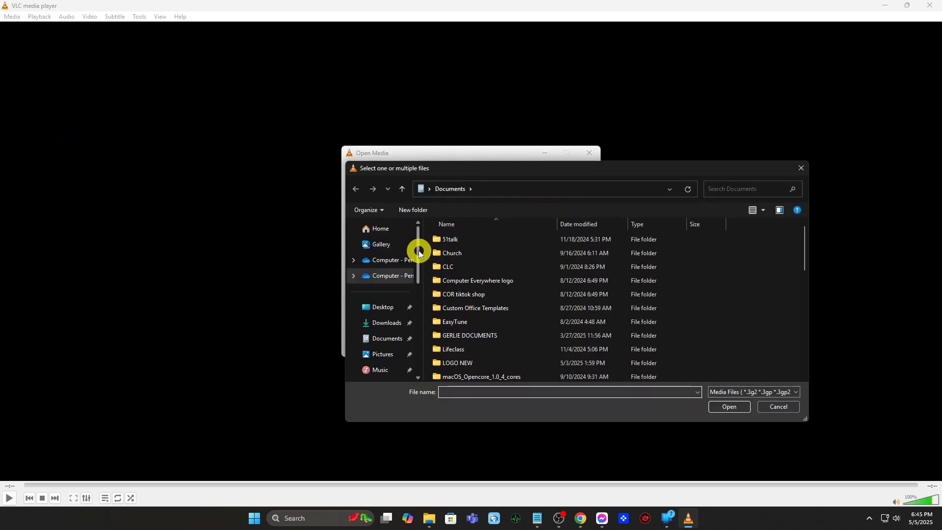
pyautogui.moveTo(419, 250); pyautogui.dragTo(419, 269)
pyautogui.click(385, 337)
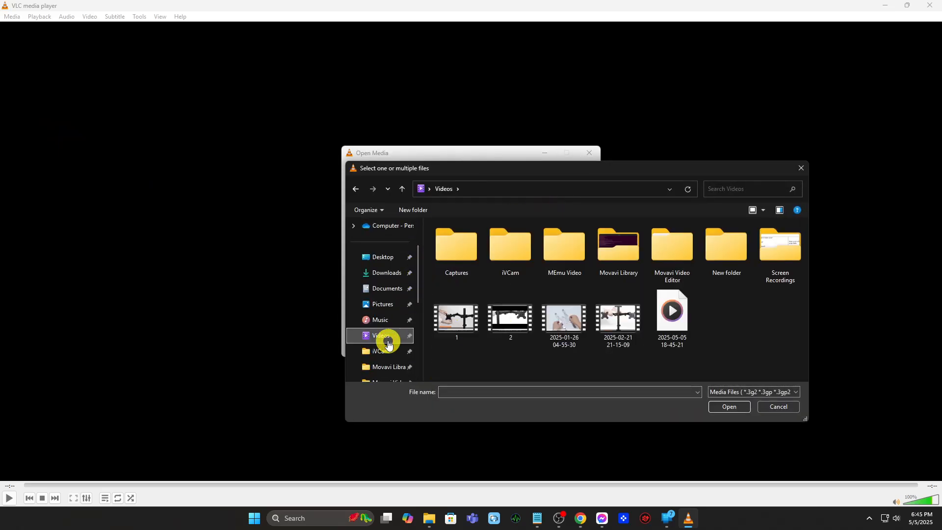
pyautogui.click(608, 333)
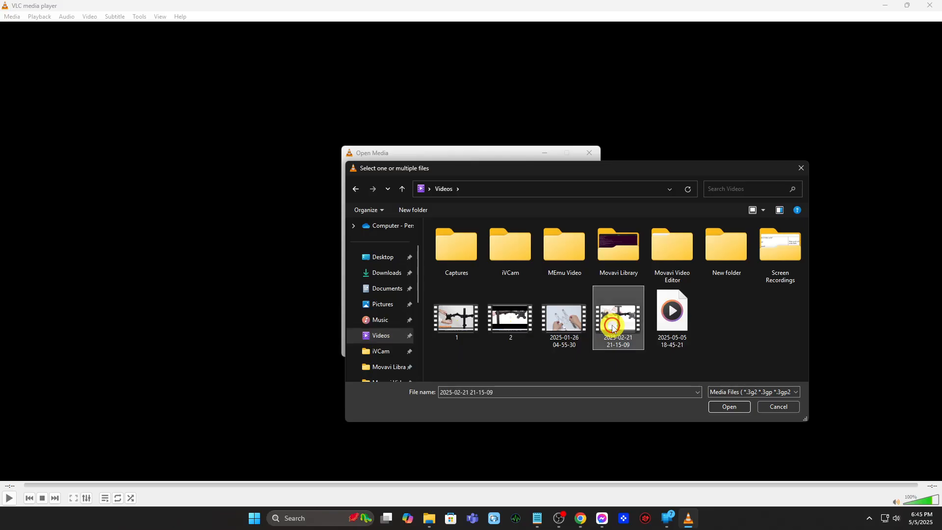
pyautogui.click(728, 407)
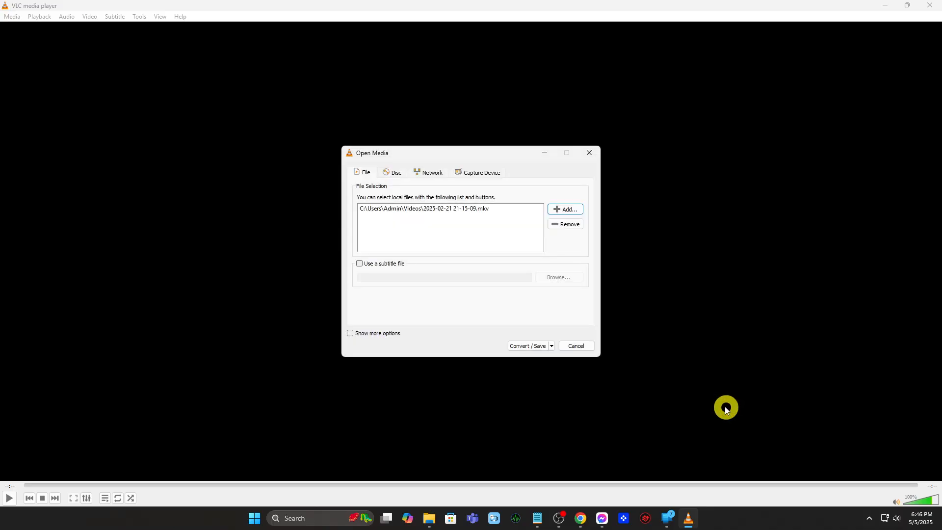
pyautogui.click(529, 346)
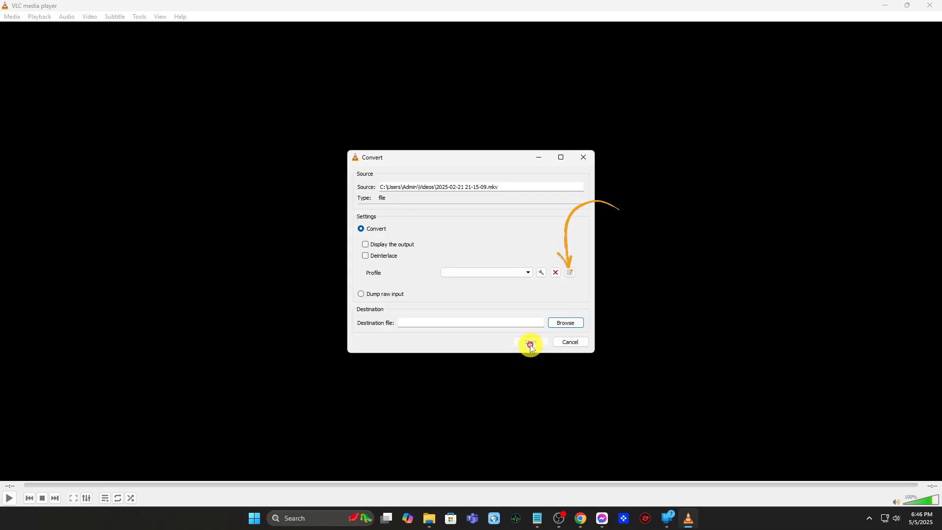
# Start a new conversion profile named "Crop my video".
pyautogui.click(569, 274)
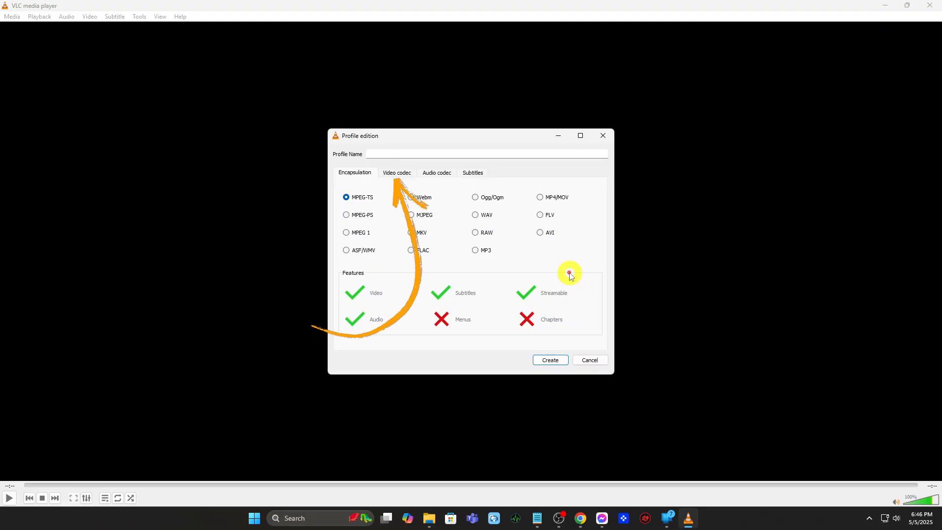
pyautogui.click(429, 154)
pyautogui.write('C')
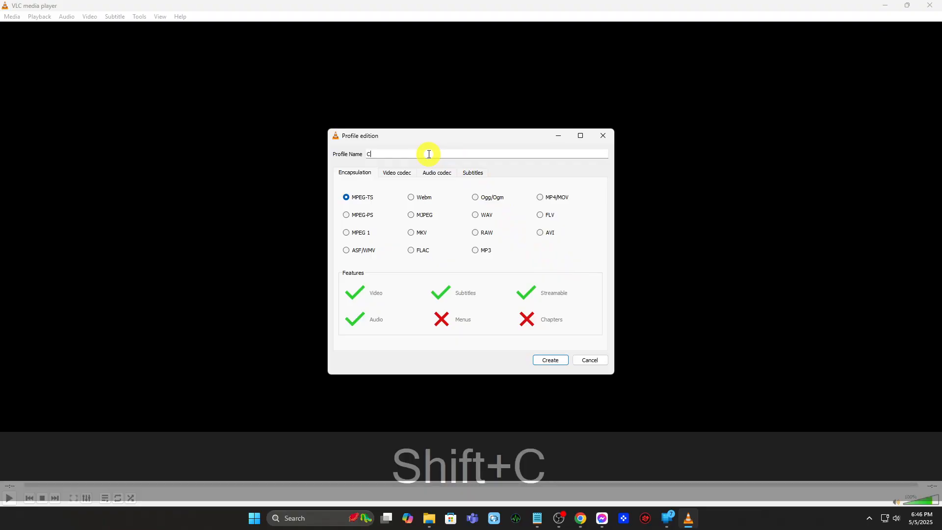
pyautogui.write('rop my bi')
pyautogui.press('BackSpace')
pyautogui.press('BackSpace')
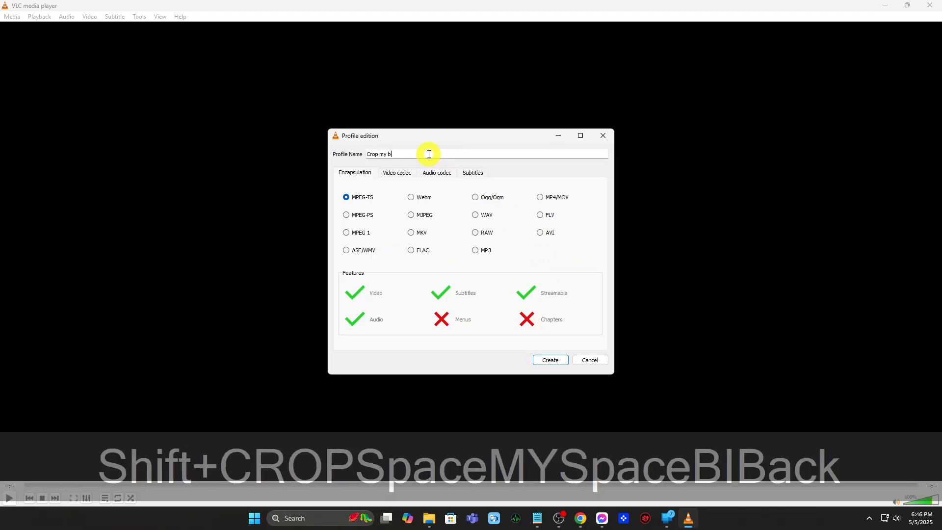
pyautogui.write('video')
# Enable video encoding with the Video cropping filter in the profile and create it.
pyautogui.click(401, 172)
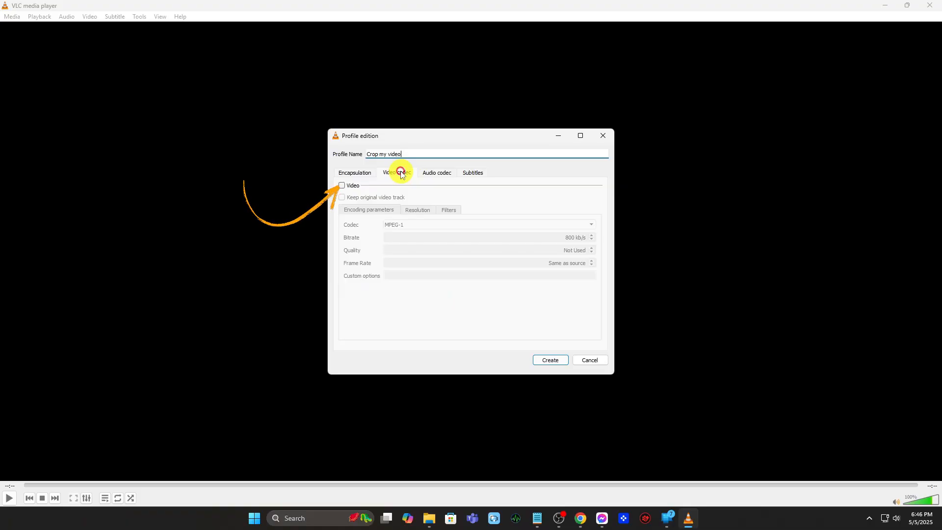
pyautogui.click(342, 186)
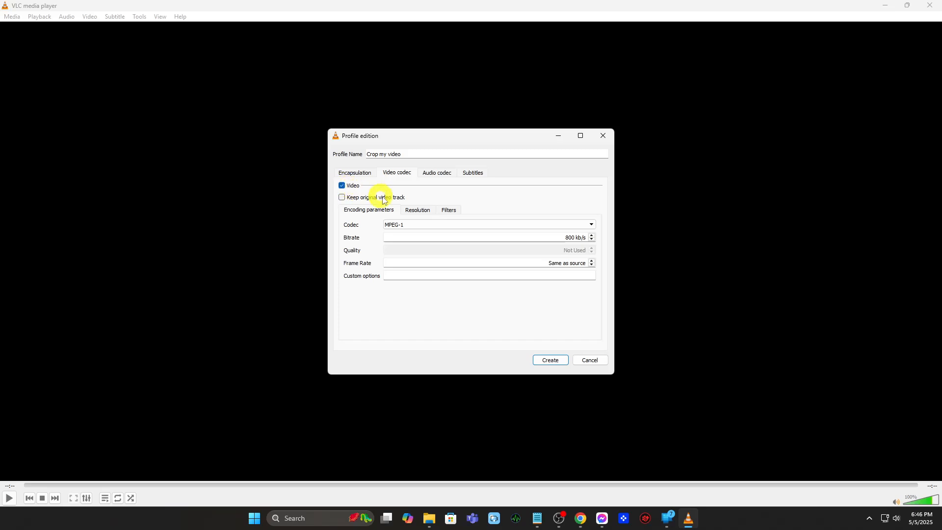
pyautogui.click(449, 211)
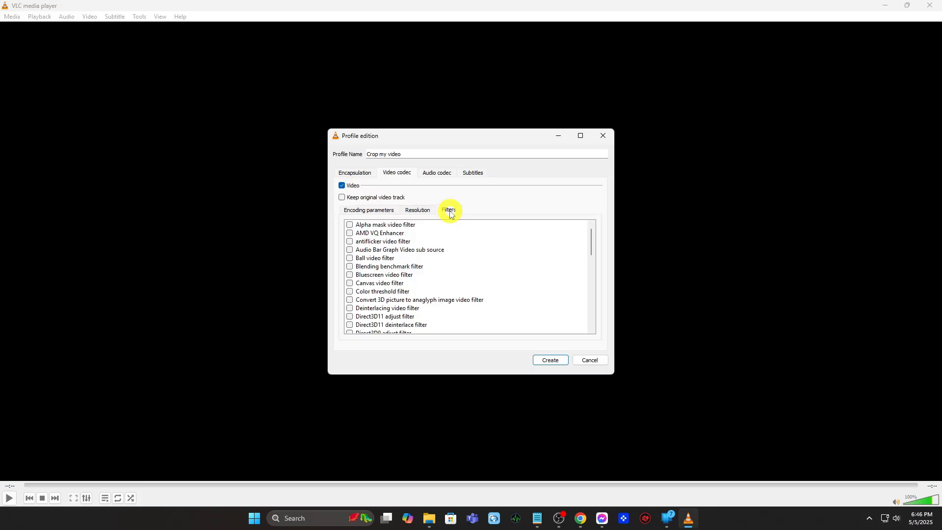
pyautogui.moveTo(591, 242); pyautogui.dragTo(595, 312)
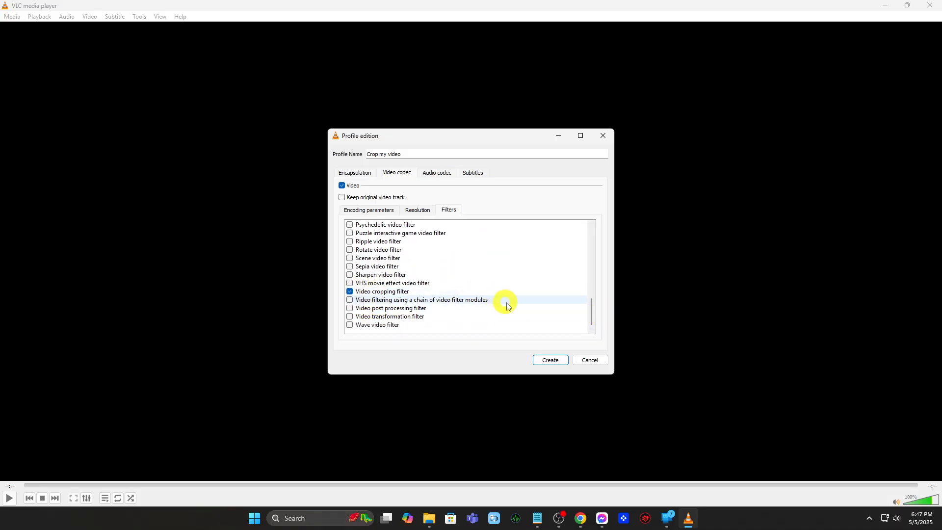
pyautogui.click(552, 361)
pyautogui.click(551, 360)
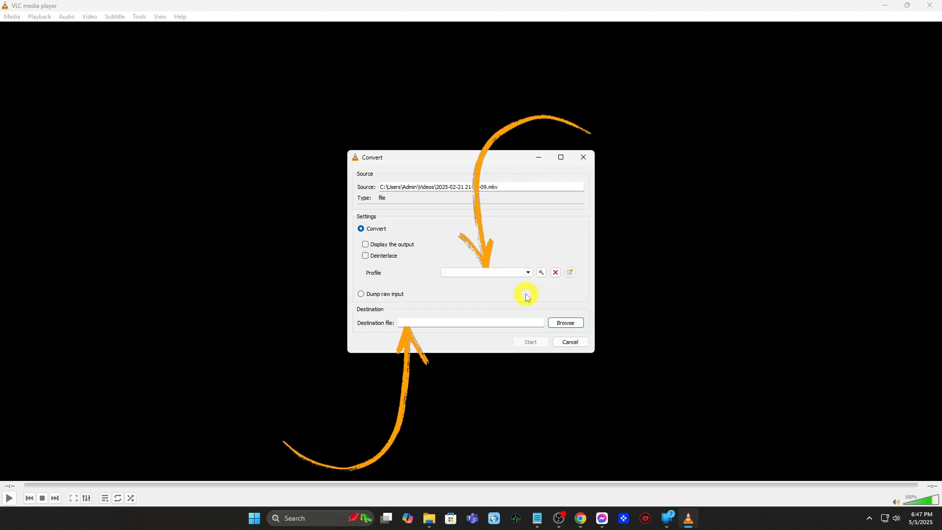
# Choose the custom "Crop my video" profile for the conversion.
pyautogui.click(495, 278)
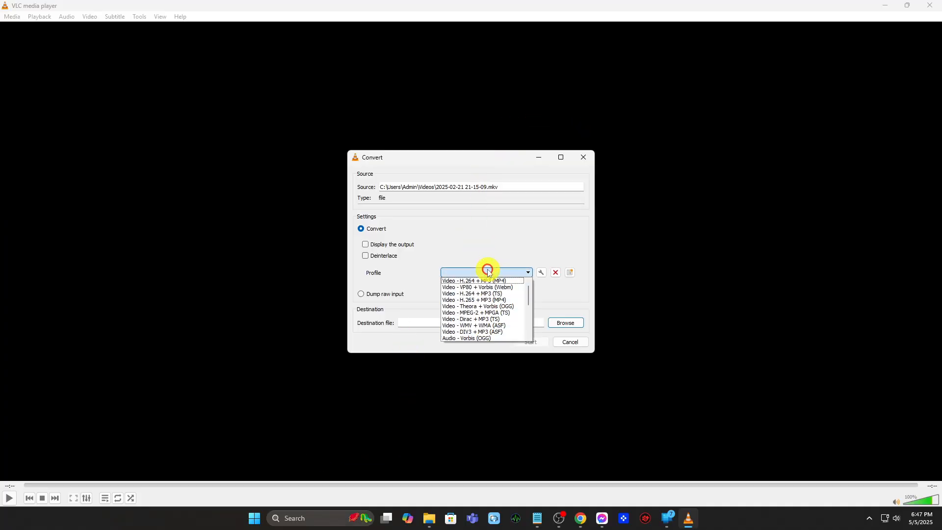
pyautogui.moveTo(526, 288); pyautogui.dragTo(530, 324)
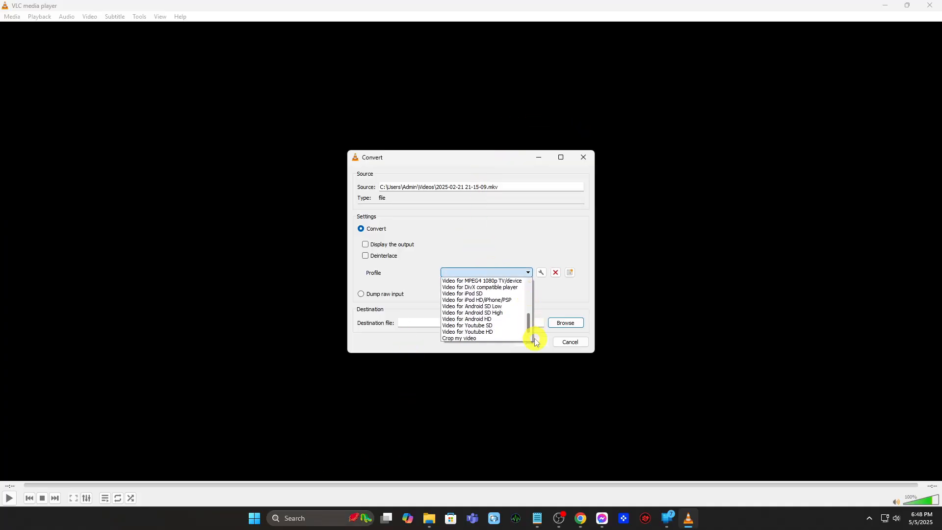
pyautogui.click(497, 338)
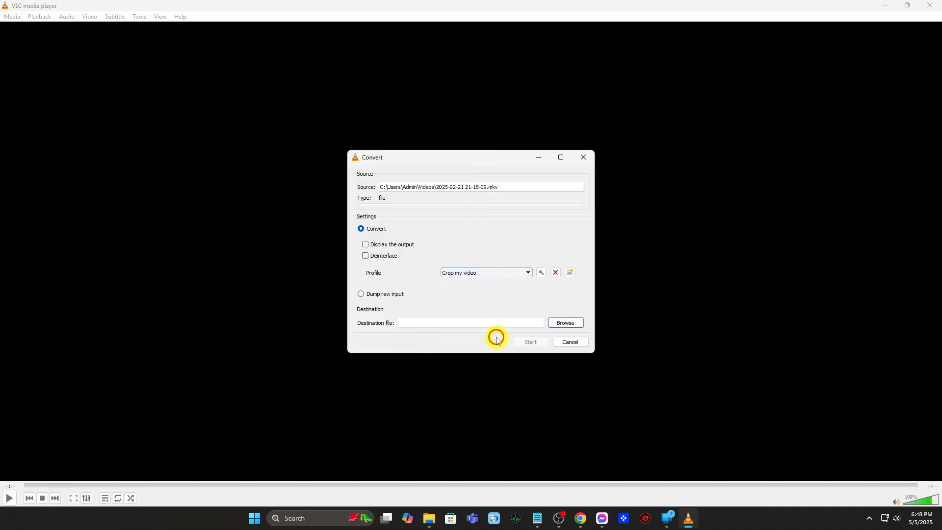
# Set the conversion's destination file to cropped-video.mp4 in the Downloads folder.
pyautogui.click(559, 324)
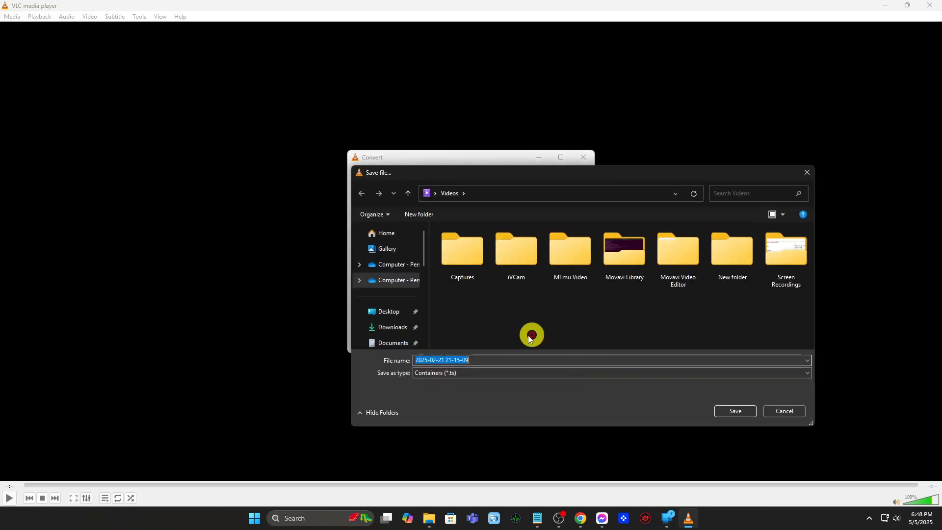
pyautogui.click(392, 327)
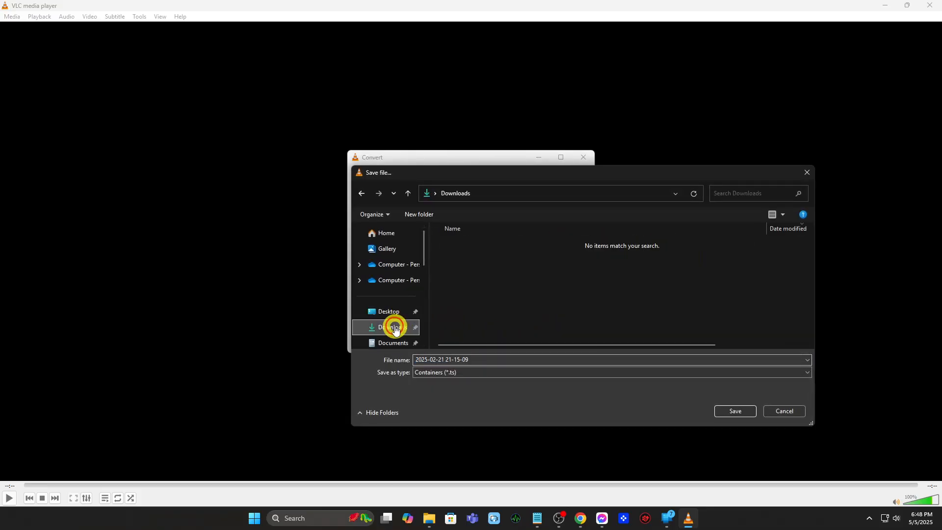
pyautogui.tripleClick(482, 361)
pyautogui.write('cropped-v')
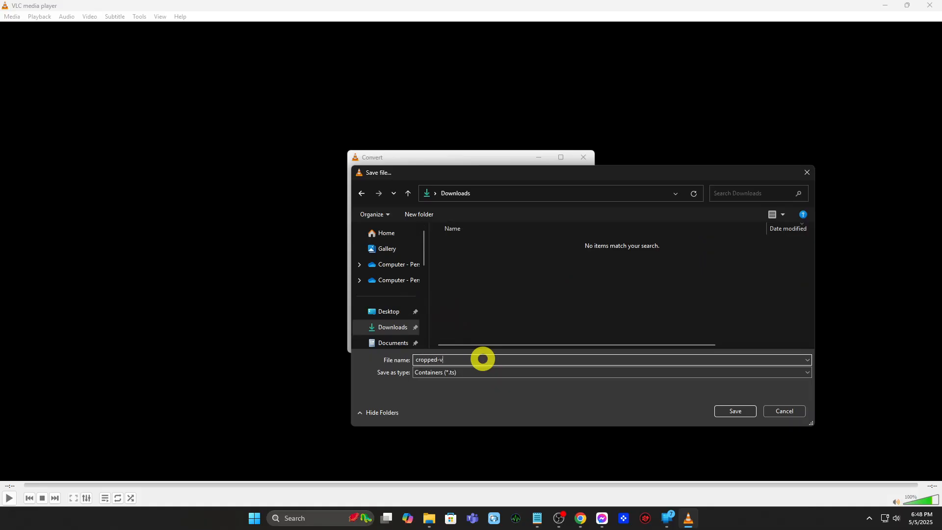
pyautogui.write('ideo.mp4')
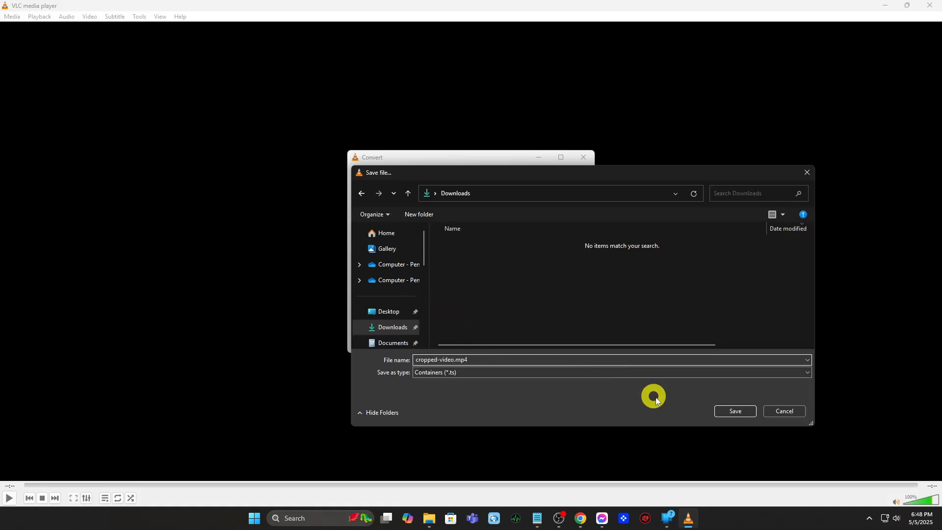
pyautogui.click(730, 412)
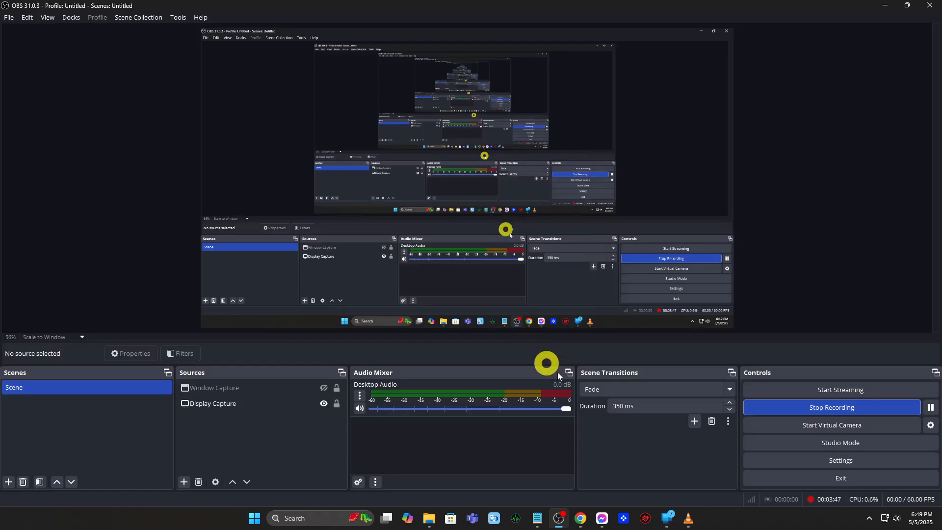
# Bring VLC back to check on the conversion, and open the Downloads folder in File Explorer.
pyautogui.click(690, 519)
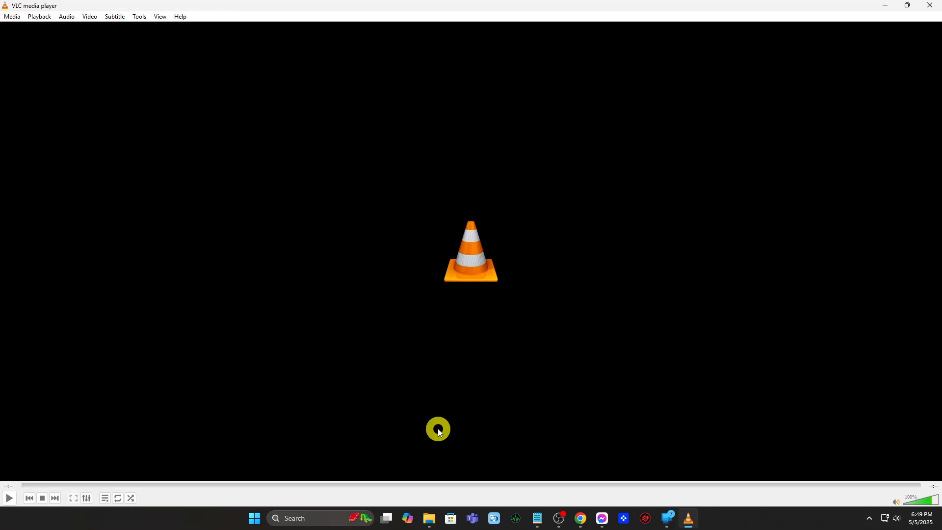
pyautogui.click(429, 516)
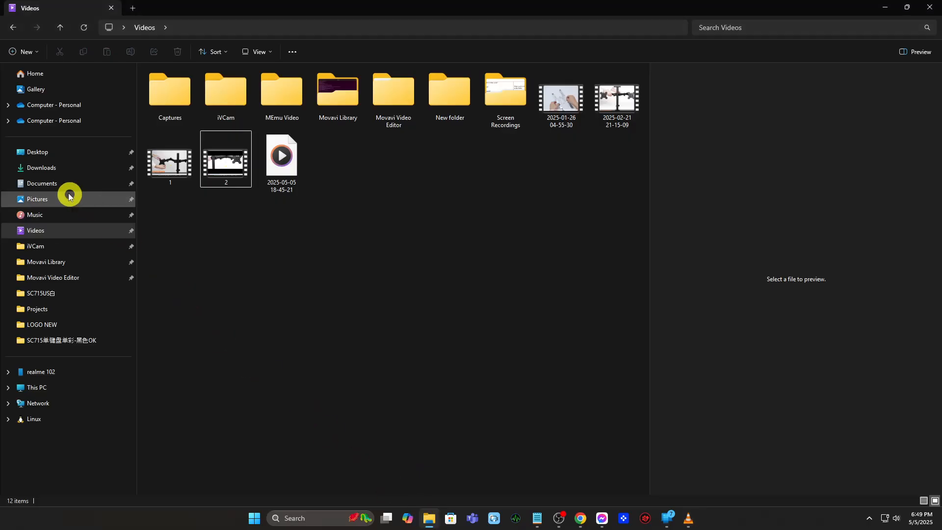
pyautogui.click(41, 166)
# Play cropped-video in the default media player, skip ahead to about the middle to check the crop, and close the player.
pyautogui.click(204, 98)
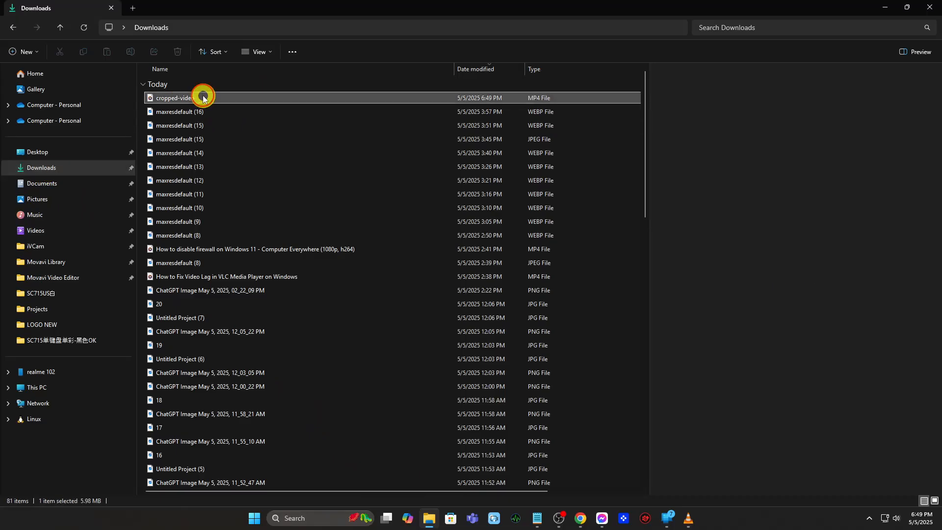
pyautogui.rightClick(203, 98)
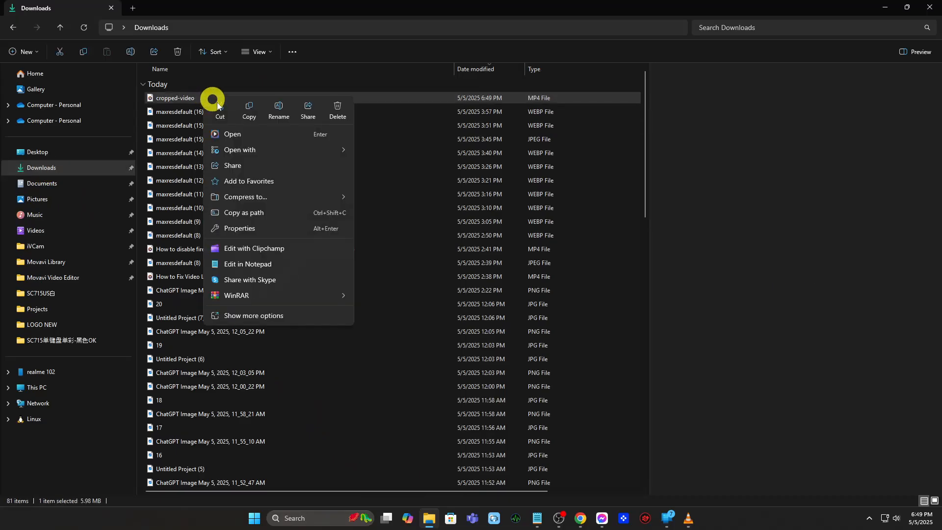
pyautogui.click(265, 134)
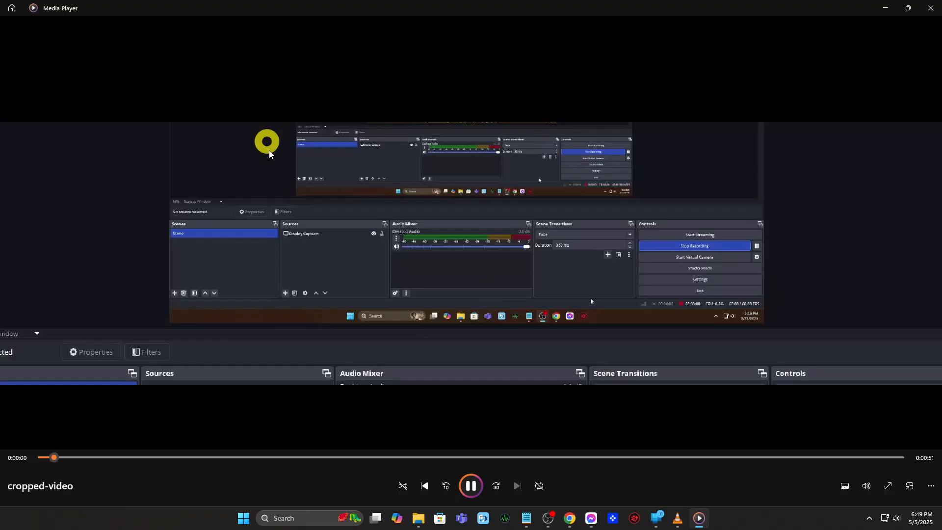
pyautogui.moveTo(212, 456); pyautogui.dragTo(388, 458)
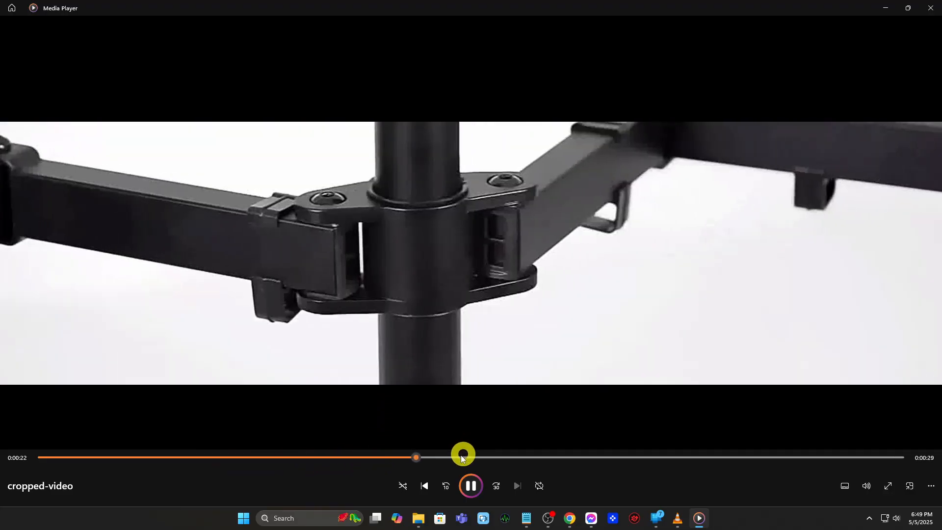
pyautogui.click(928, 9)
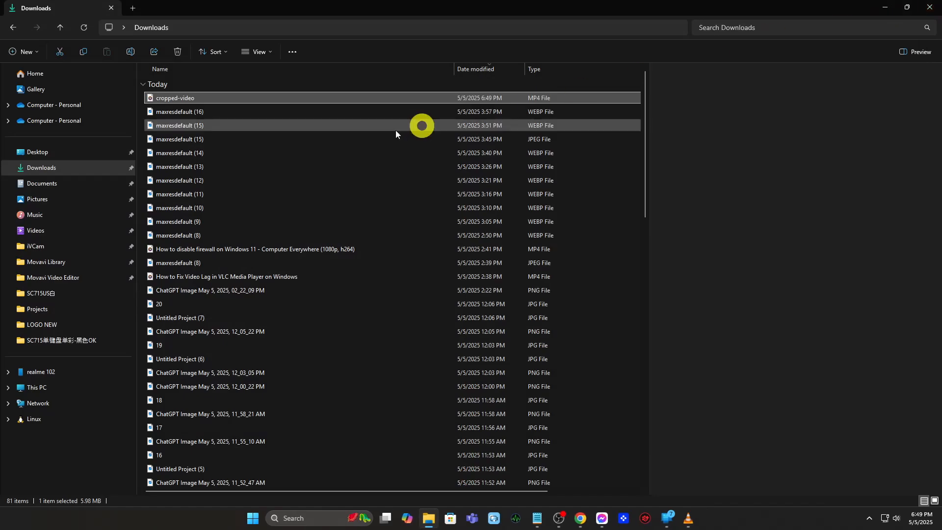